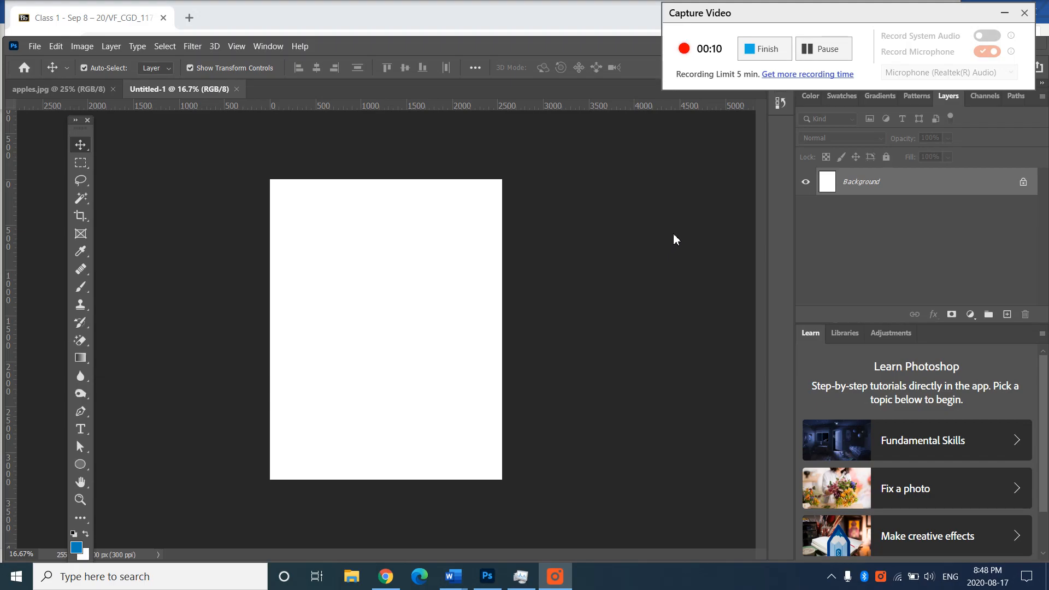
- Close the apples.jpg document, keeping the blank untitled document open
left_click(35, 46)
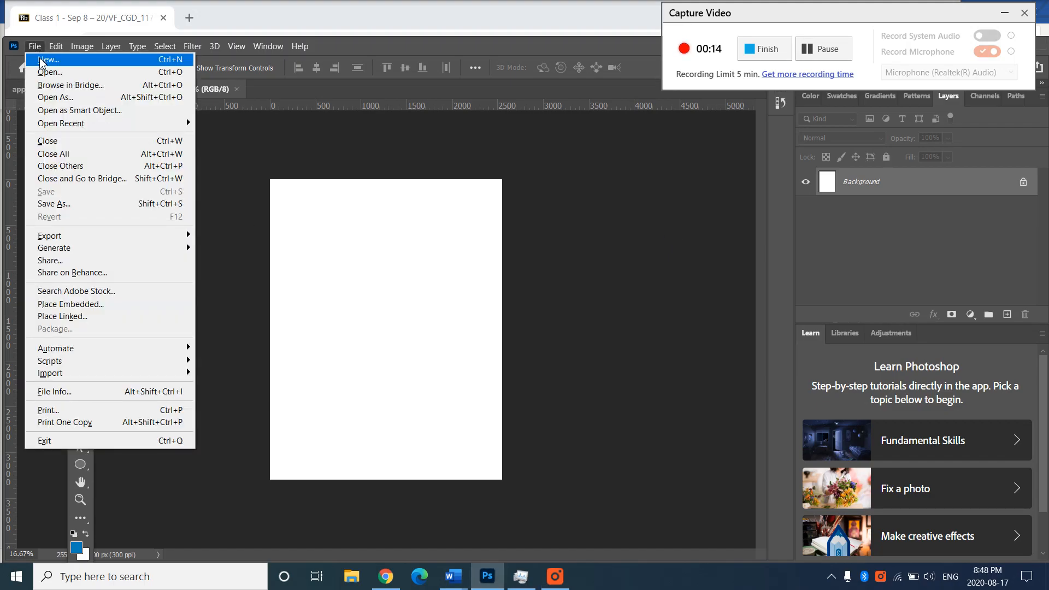
left_click(285, 141)
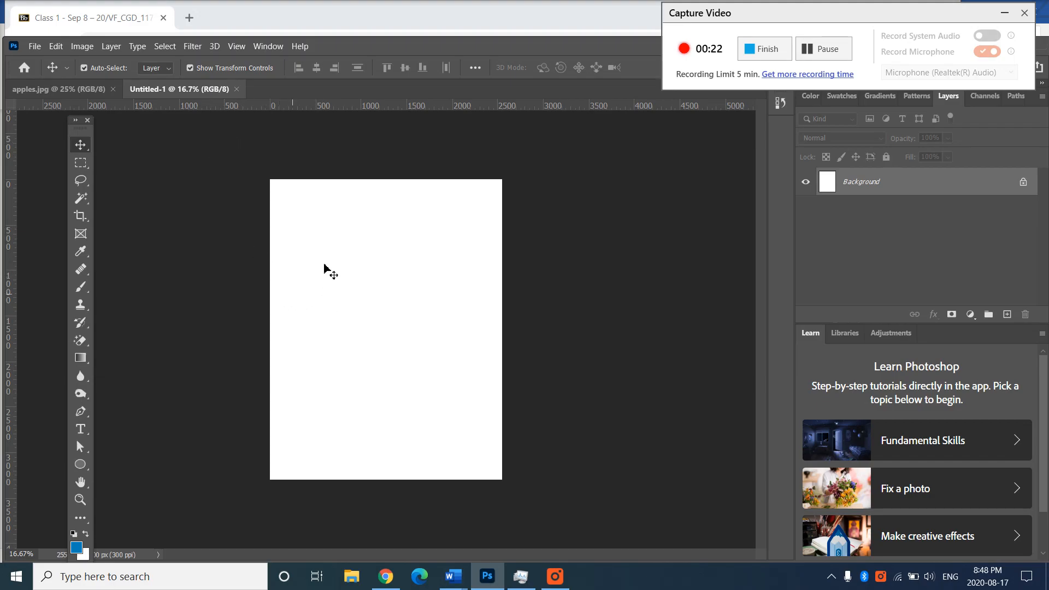
left_click(113, 90)
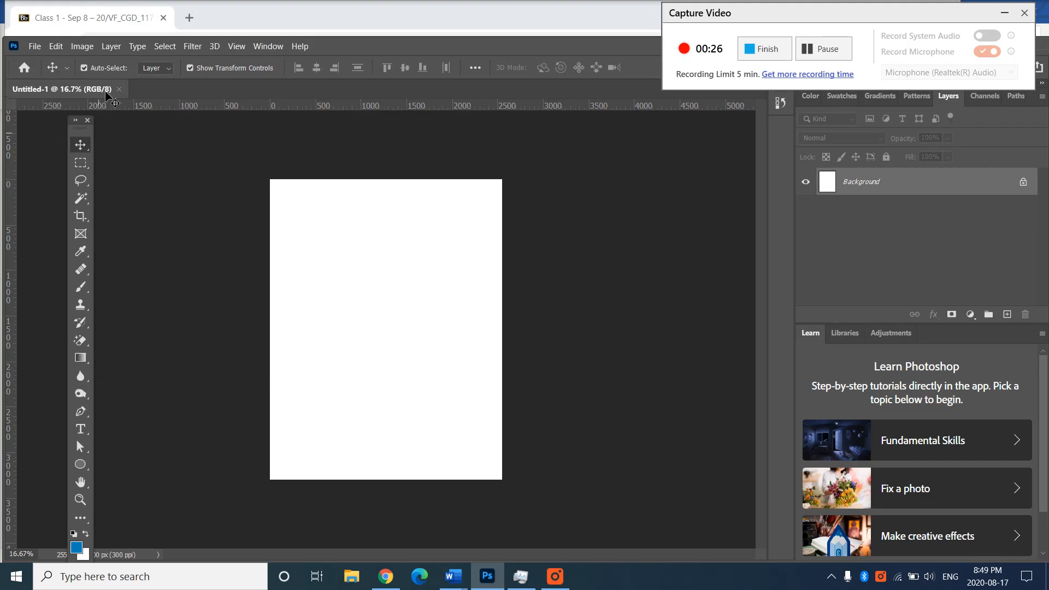
- Save the blank document as class1 in Photoshop (PSD) format in the week1images folder
left_click(44, 51)
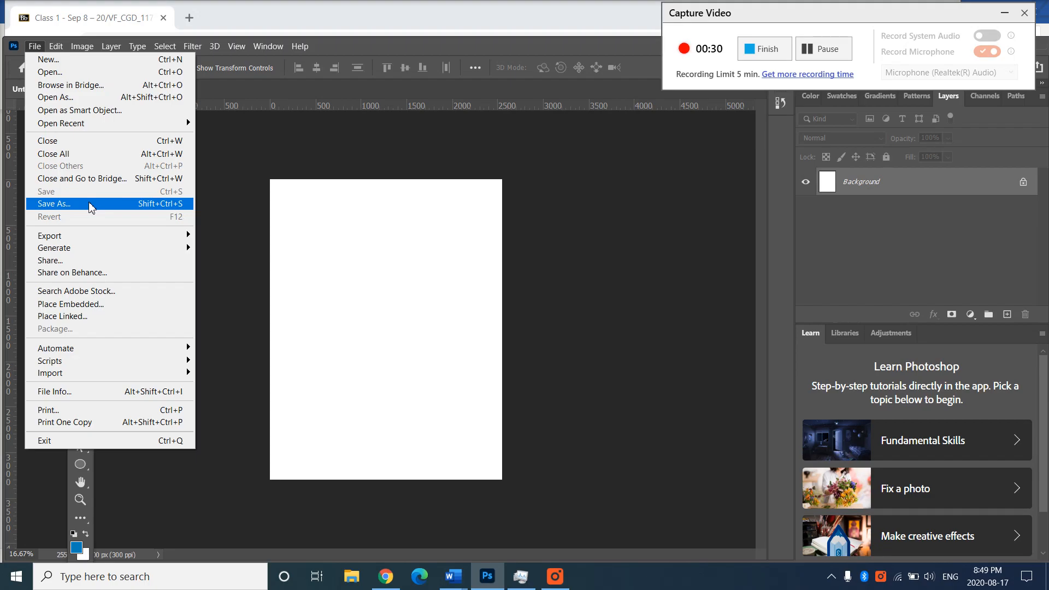
left_click(90, 207)
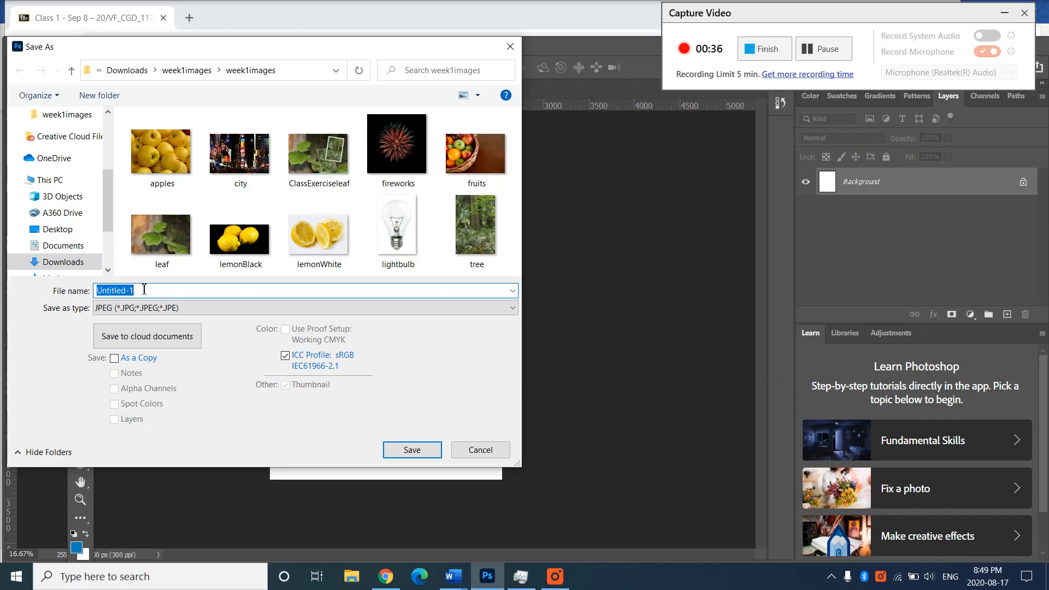
type("class1")
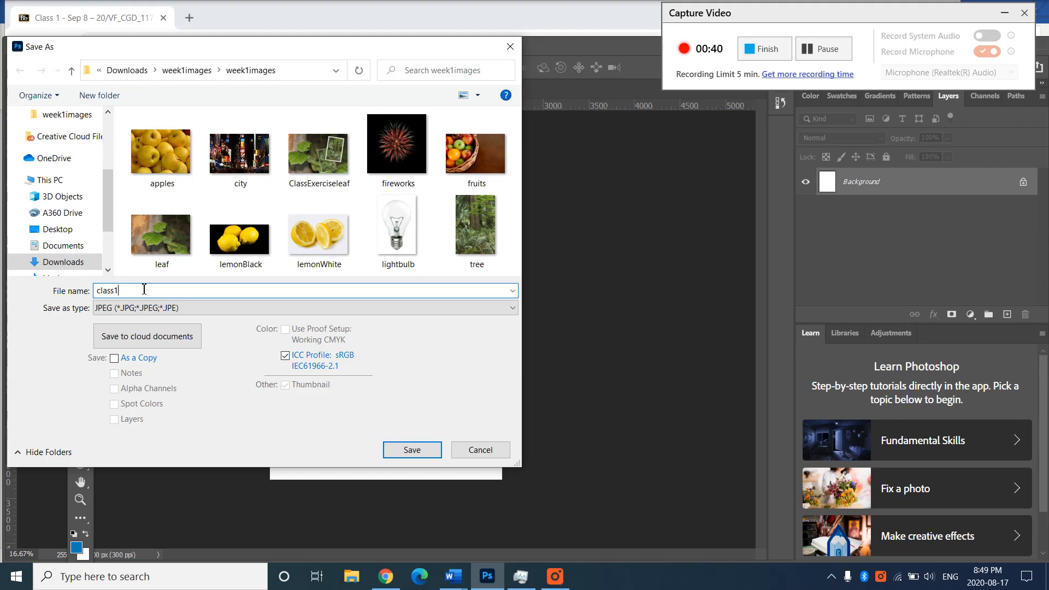
left_click(145, 312)
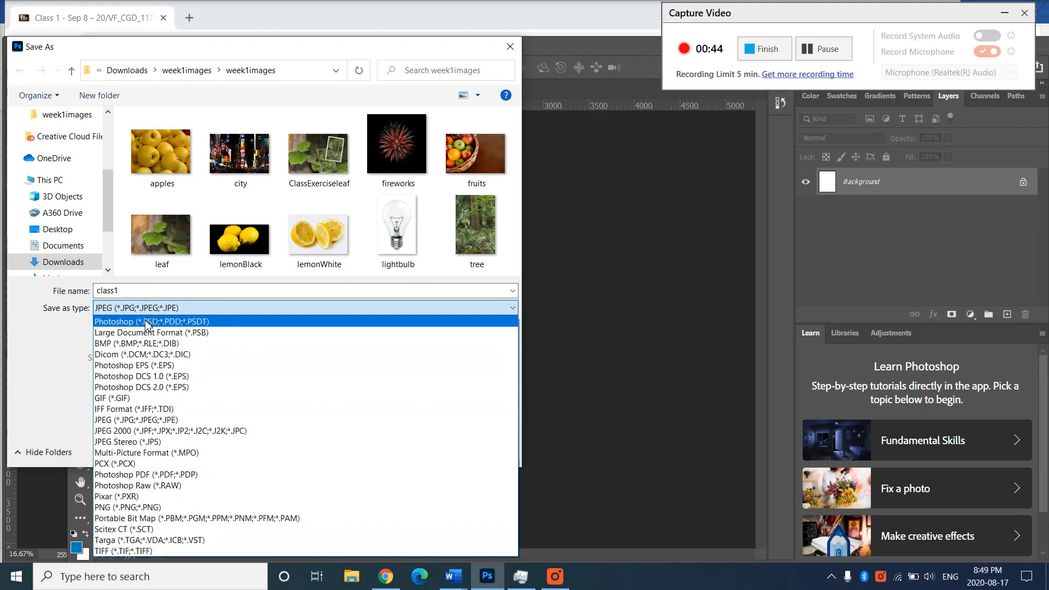
left_click(63, 330)
left_click(107, 309)
left_click(112, 322)
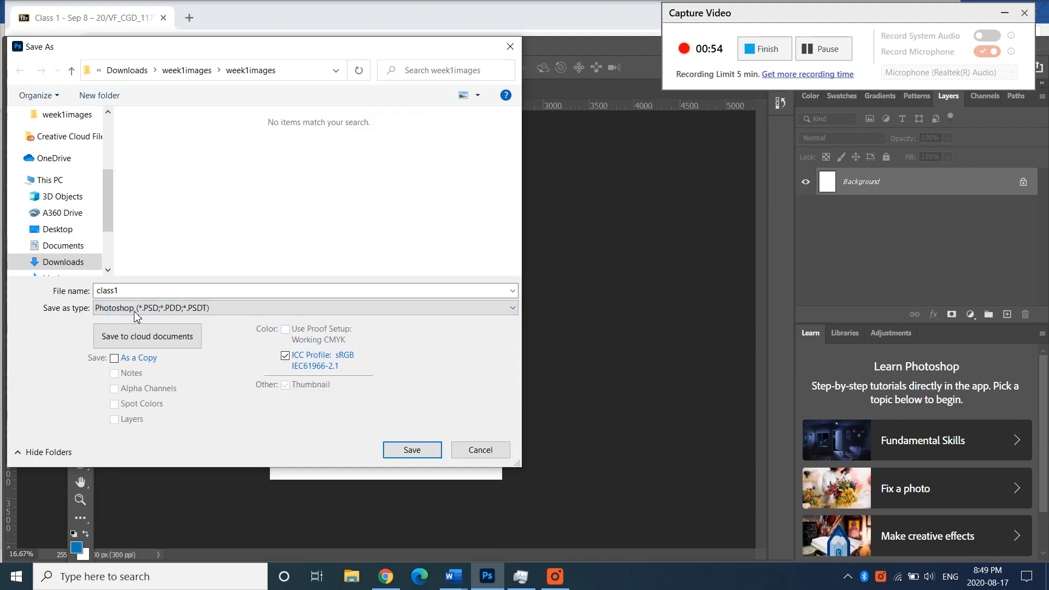
left_click(412, 451)
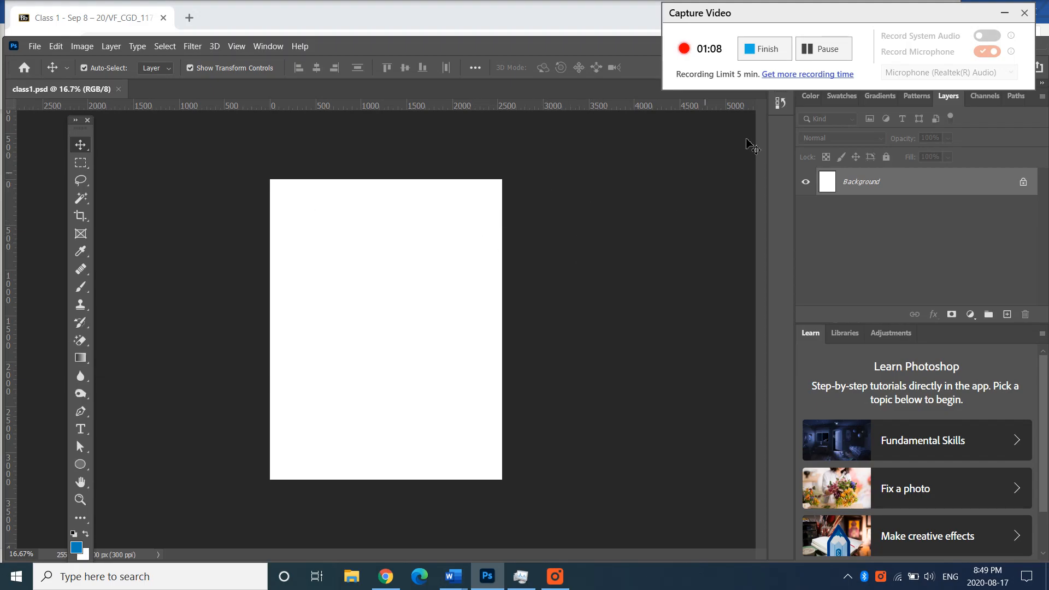
- Undock the Layers panel from its panel group and close it
left_click_drag(876, 20, 641, 25)
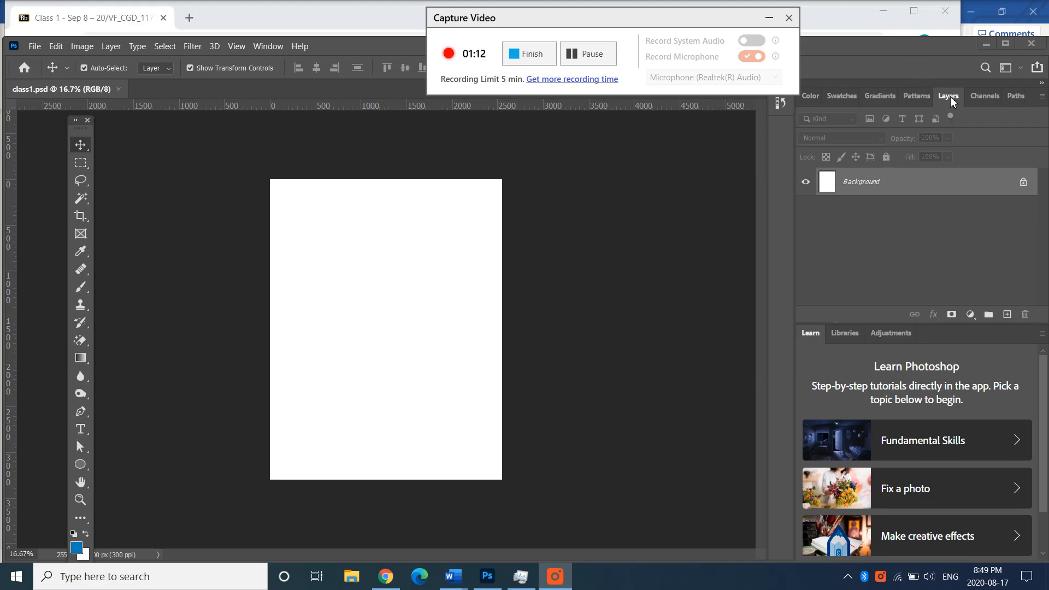
left_click_drag(951, 102, 566, 158)
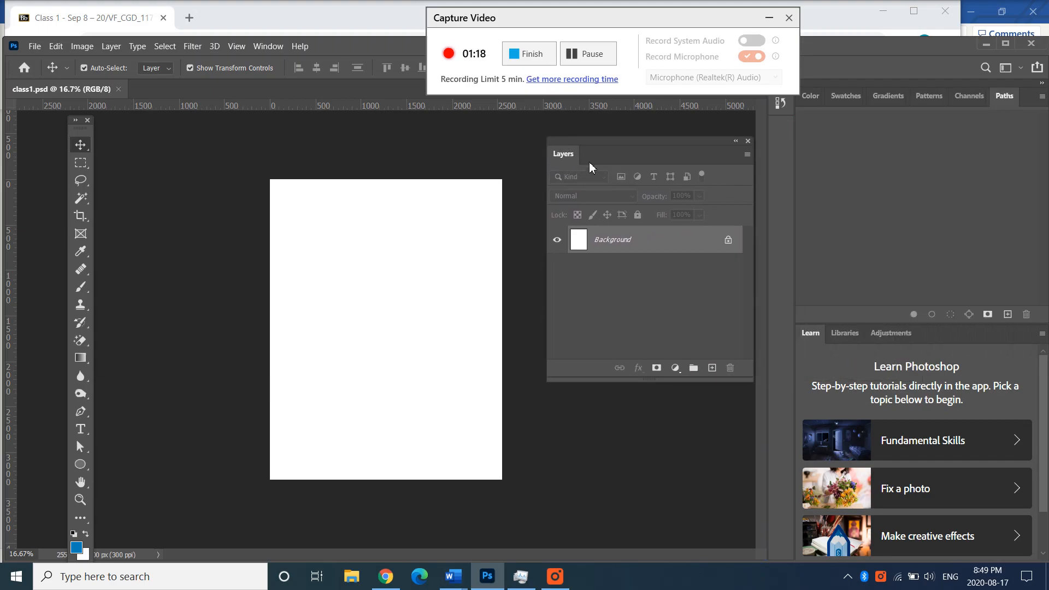
left_click(748, 140)
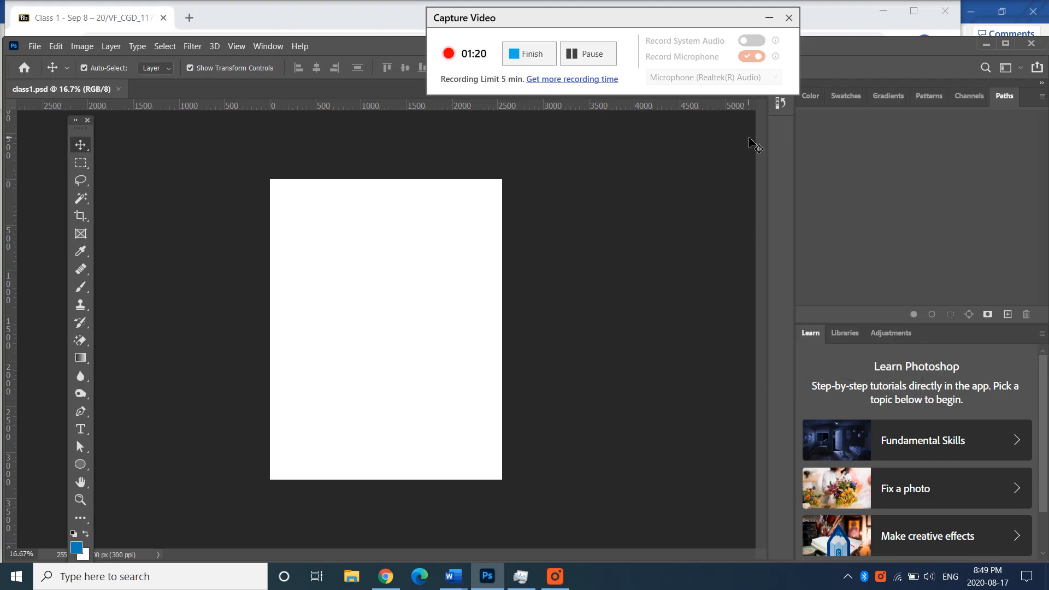
- Reopen the Layers panel and position it floating beside the canvas
left_click(265, 47)
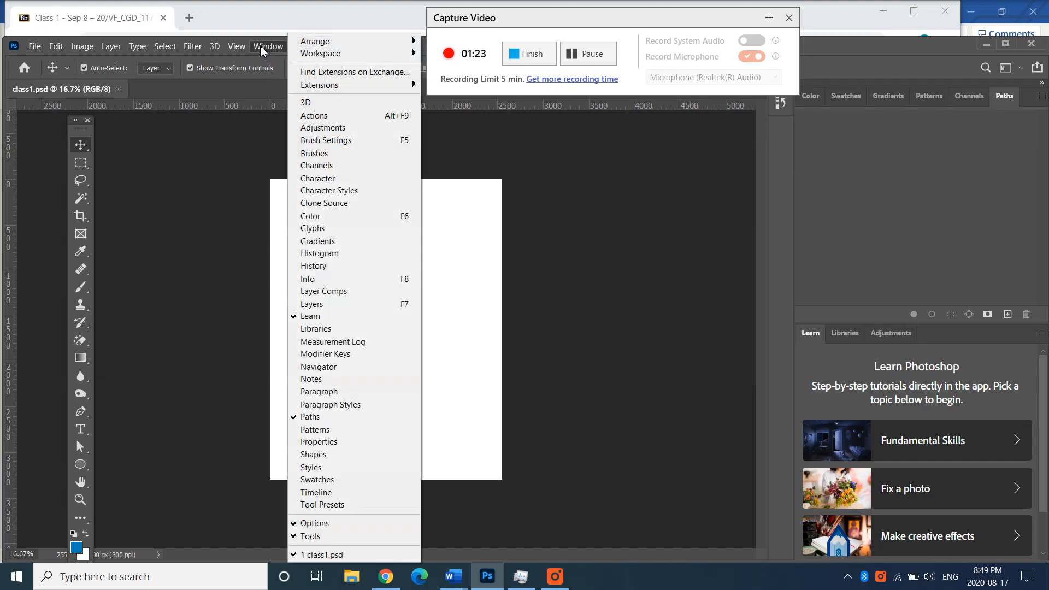
left_click(323, 308)
left_click_drag(615, 144, 676, 144)
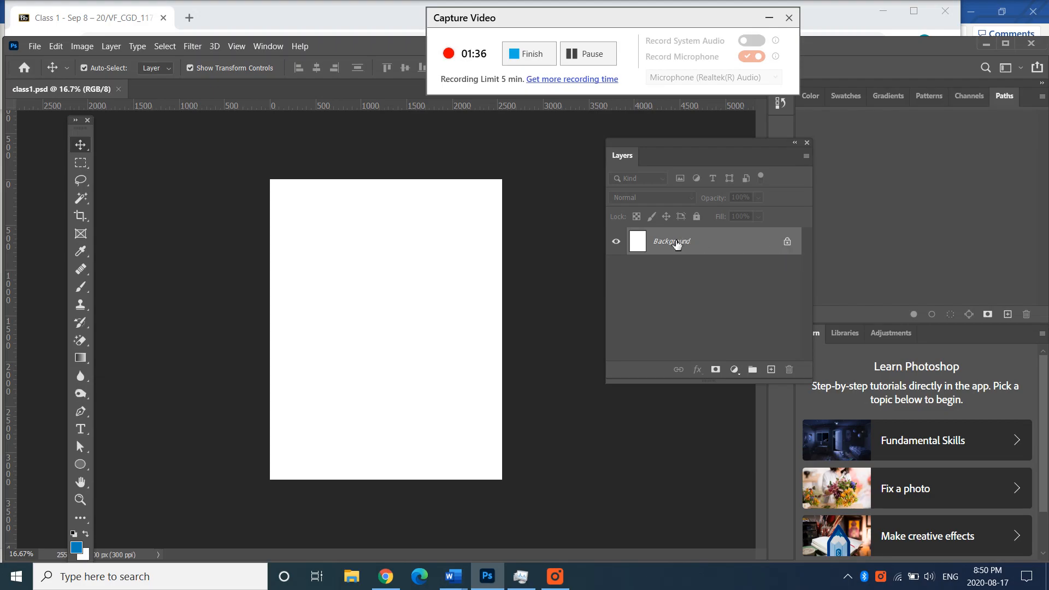
- Place the apples image from the week1images folder as an embedded layer and commit the placement
left_click(36, 45)
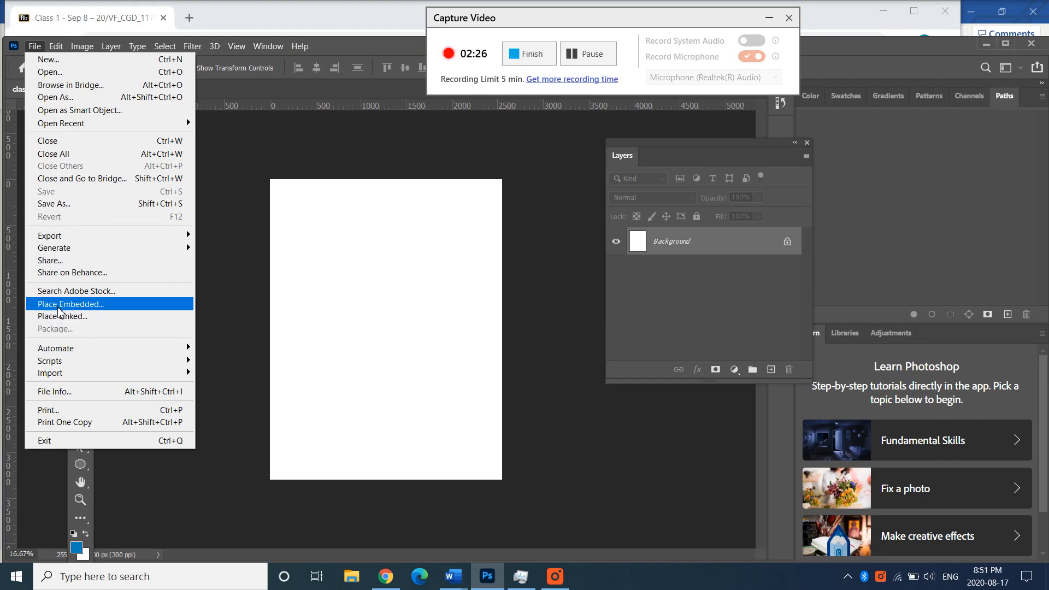
left_click(59, 307)
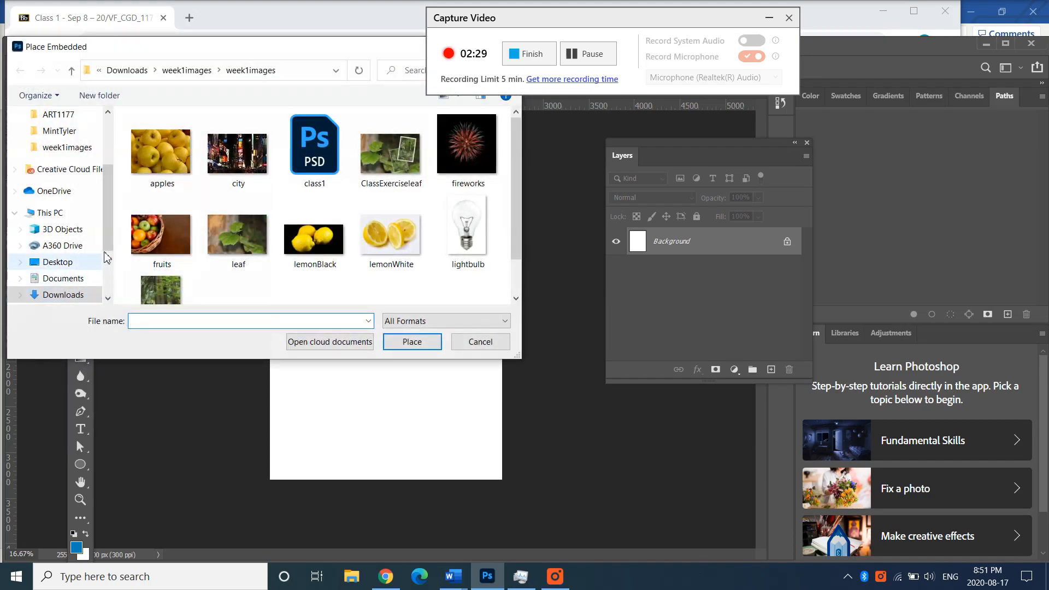
left_click(174, 165)
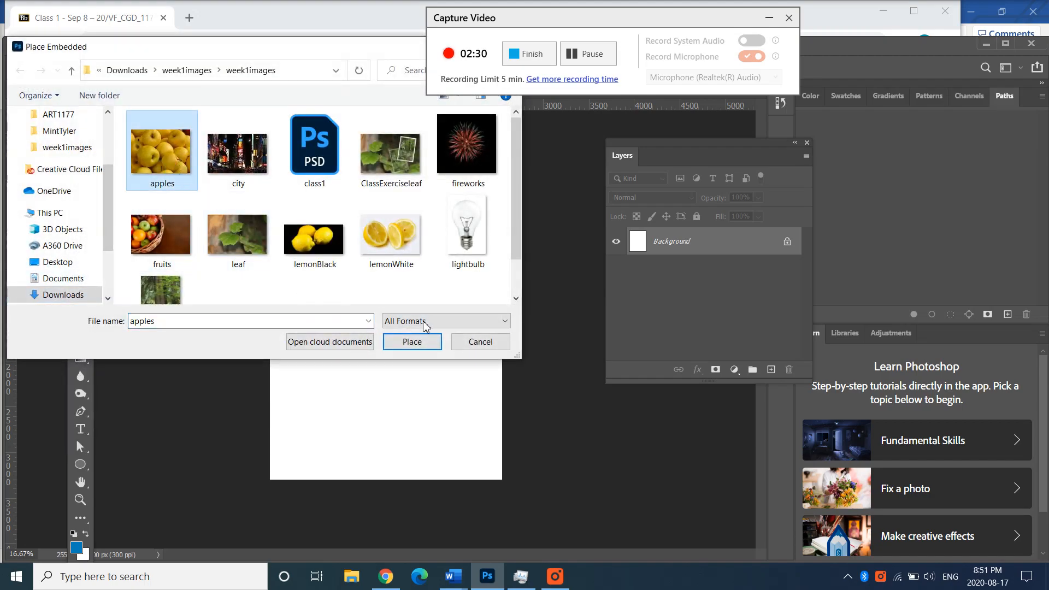
left_click(414, 342)
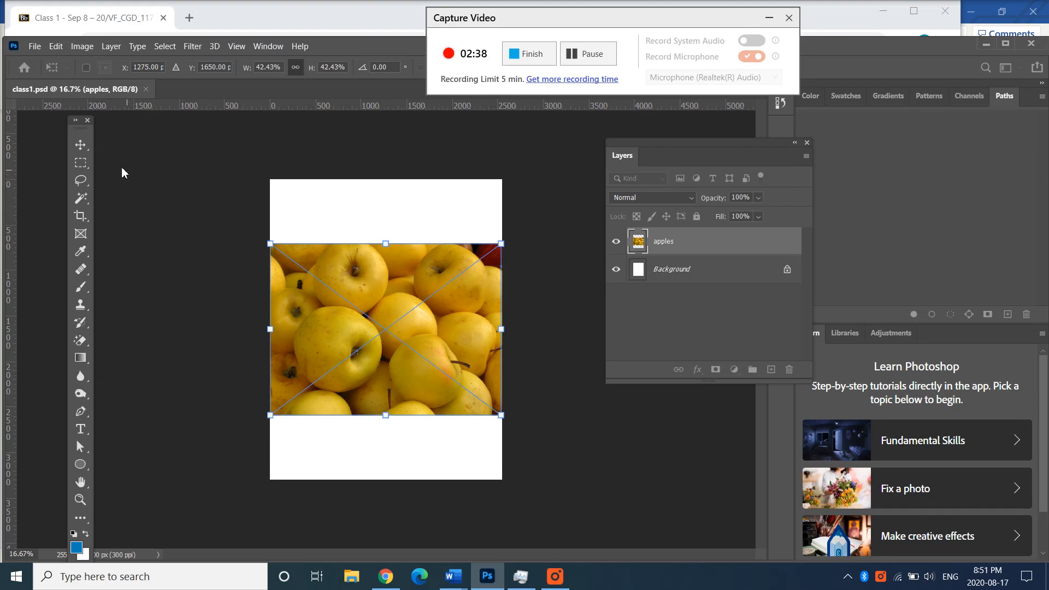
left_click(78, 146)
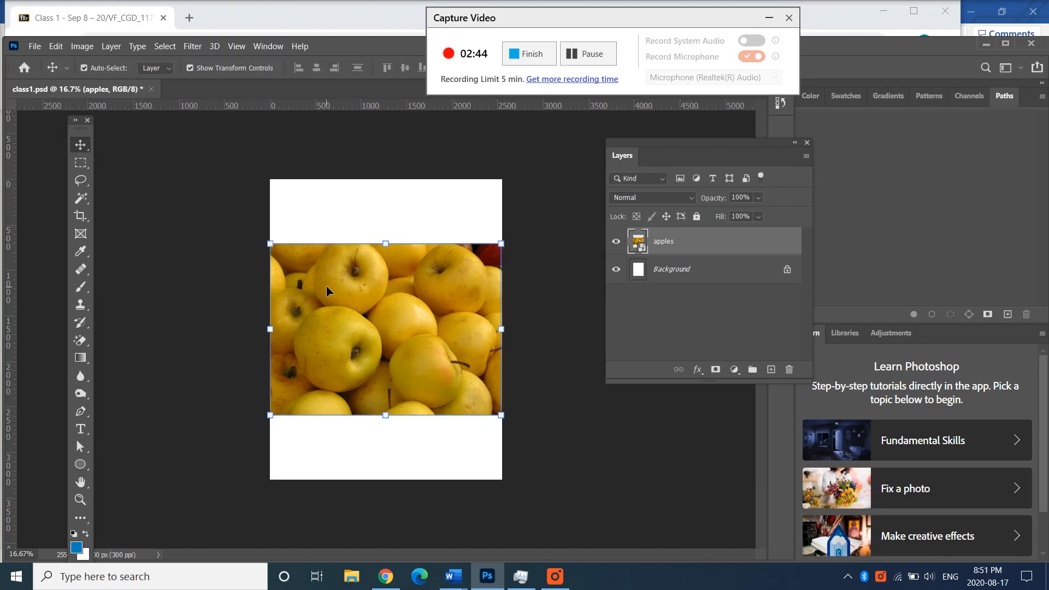
- Move the apples image slightly upward on the canvas and deselect it
left_click_drag(327, 290, 328, 274)
mouse_move(411, 278)
left_mouse_down()
mouse_move(411, 296)
mouse_move(411, 283)
left_mouse_up()
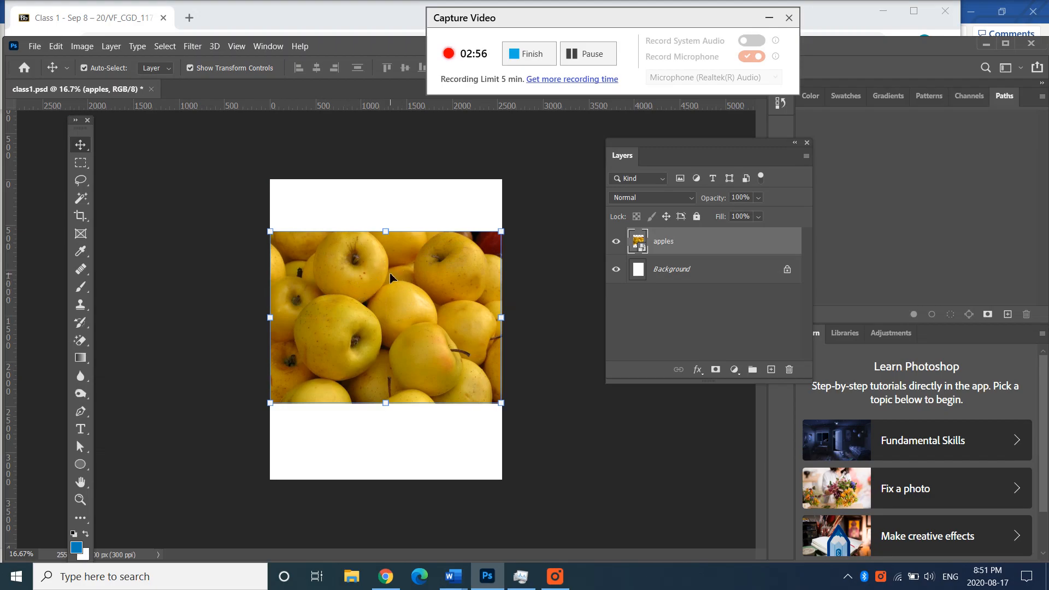
left_click(204, 173)
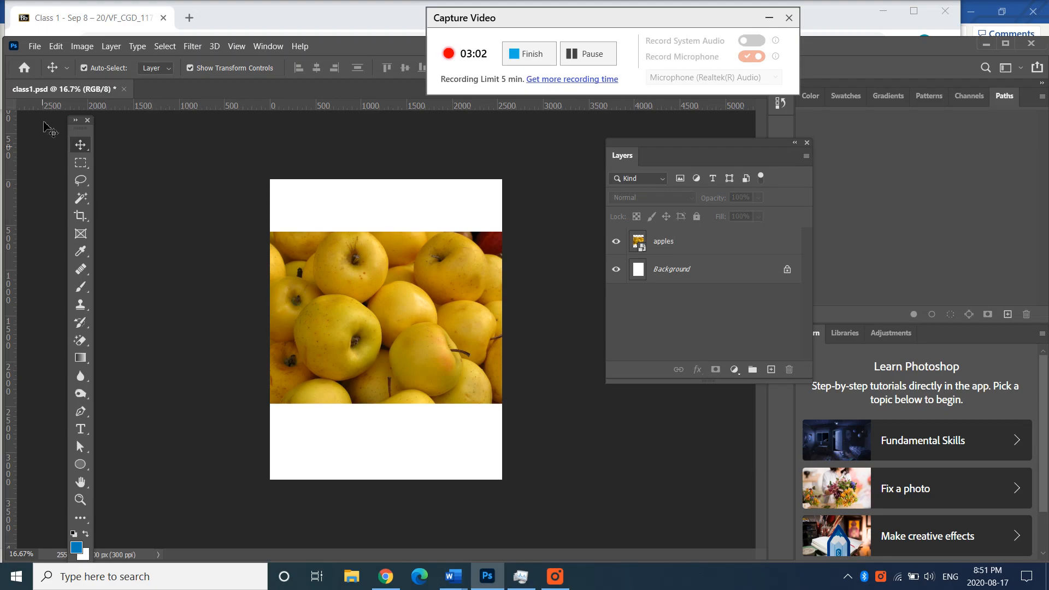
- Place the city image as an embedded layer, about 803 px lower at the bottom edge of the canvas, and commit it
left_click(36, 47)
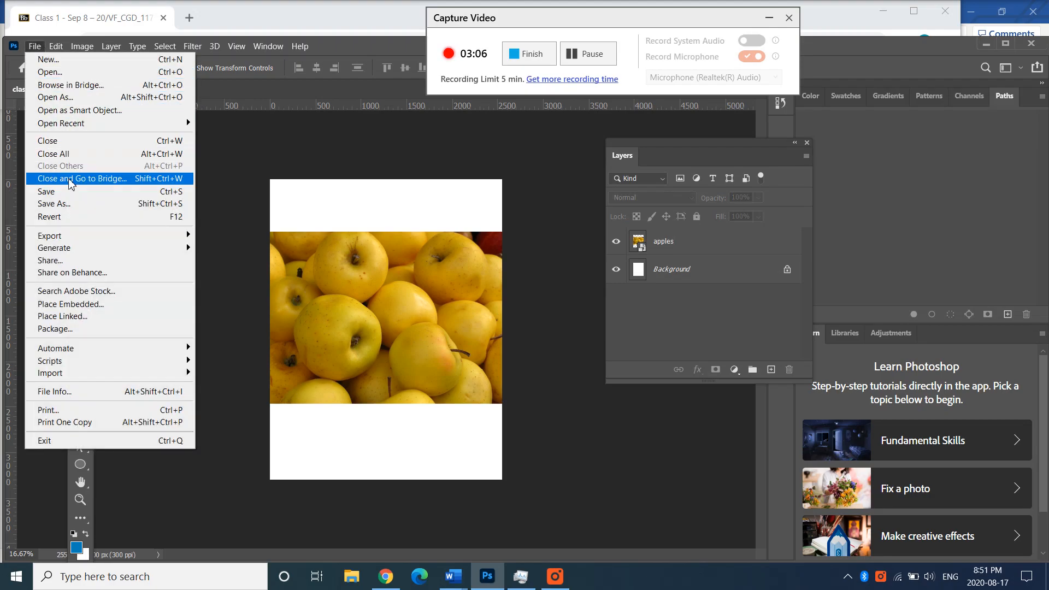
left_click(61, 306)
left_click(249, 171)
left_click(416, 343)
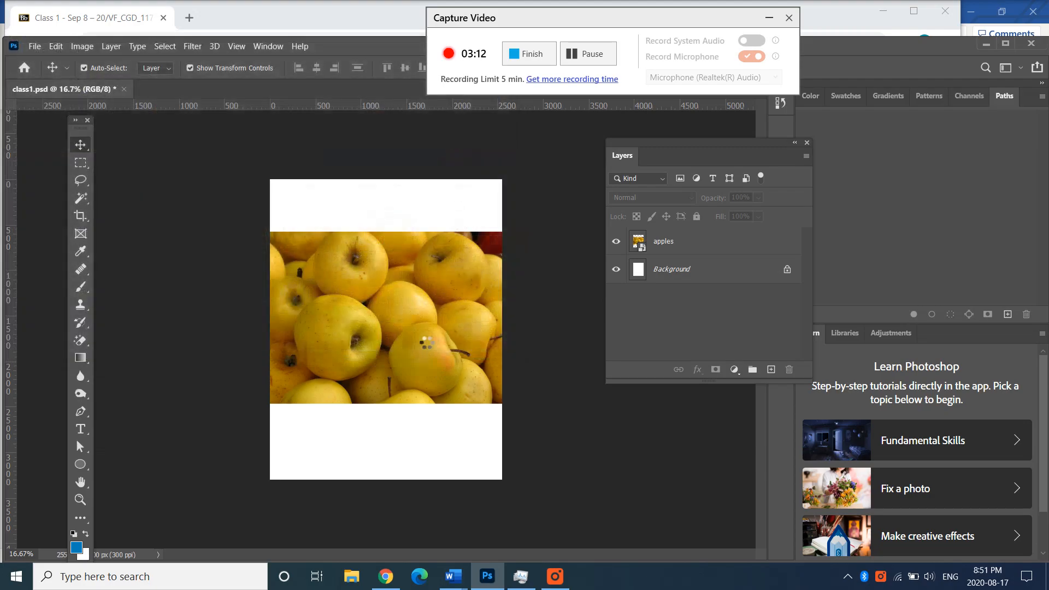
left_click_drag(425, 340, 426, 415)
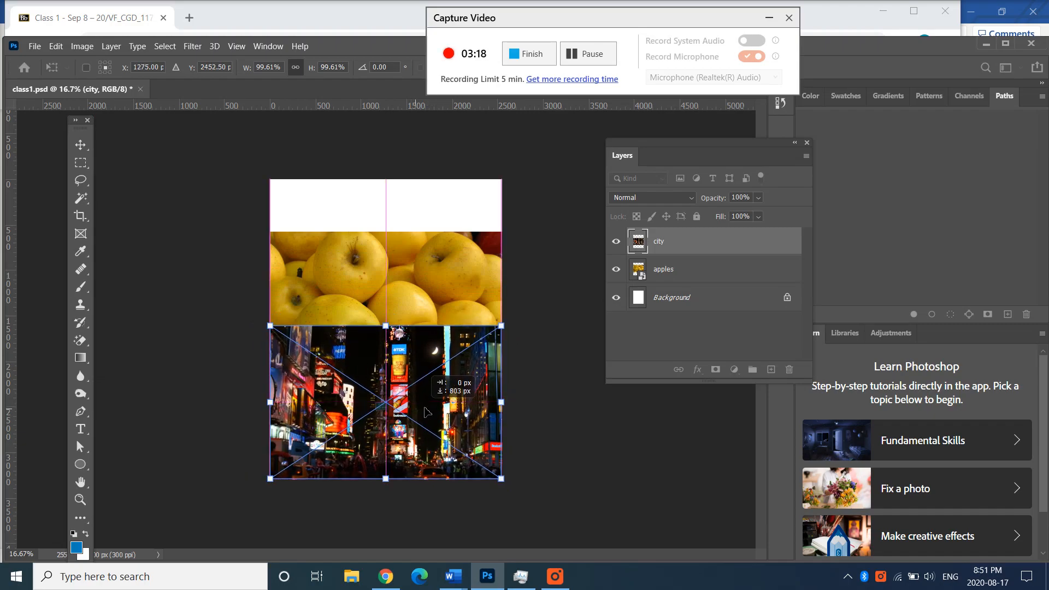
left_click(647, 270)
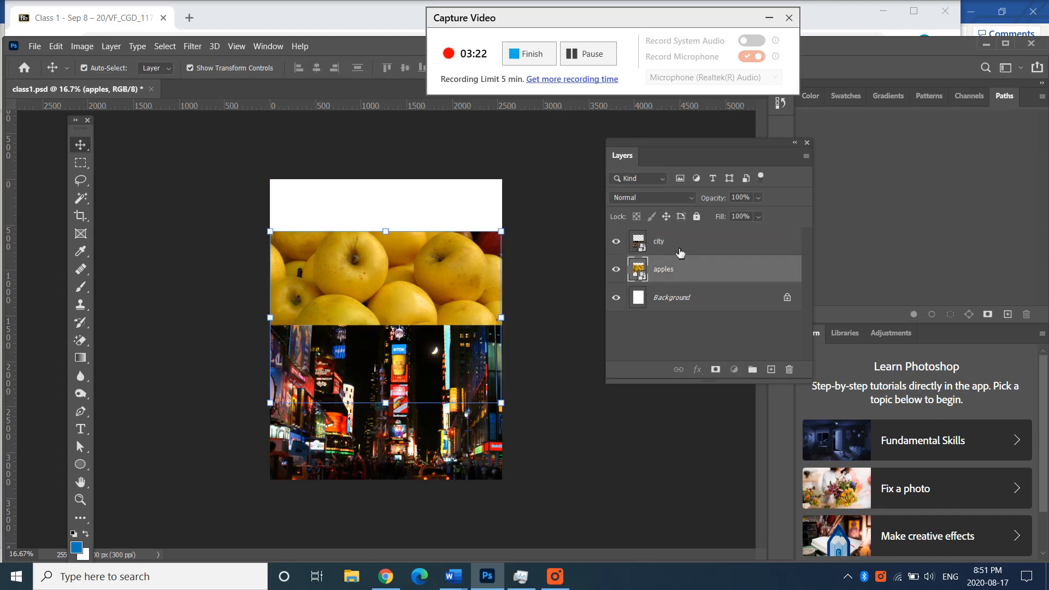
- Select the city layer and move its image up and to the right so it overlaps the apples image
left_click(678, 250)
left_click(674, 272)
left_click(674, 251)
left_click_drag(434, 376, 487, 247)
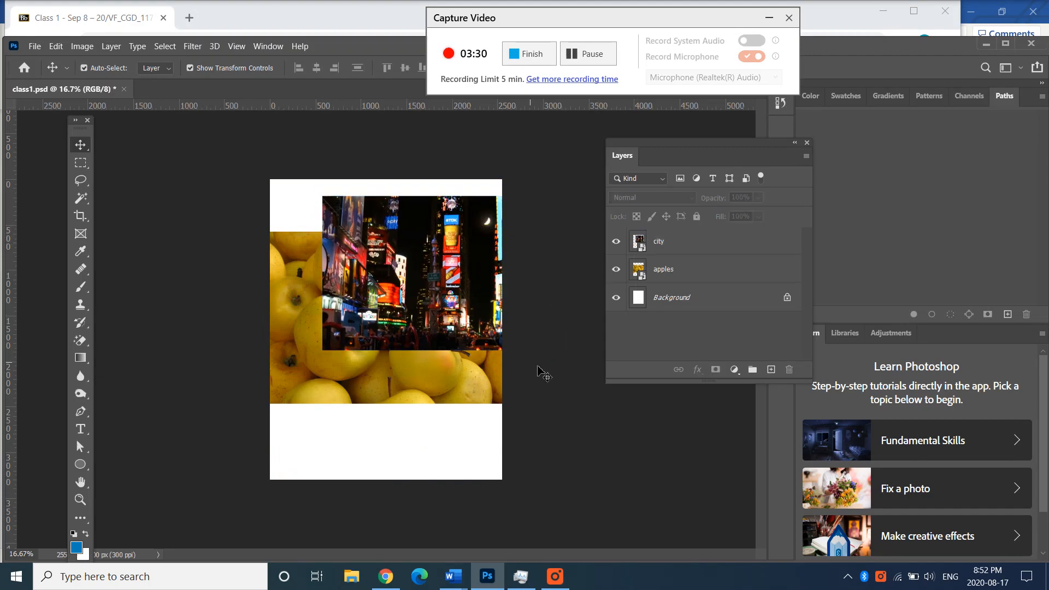
- Reorder the apples layer above the city layer
left_click(662, 282)
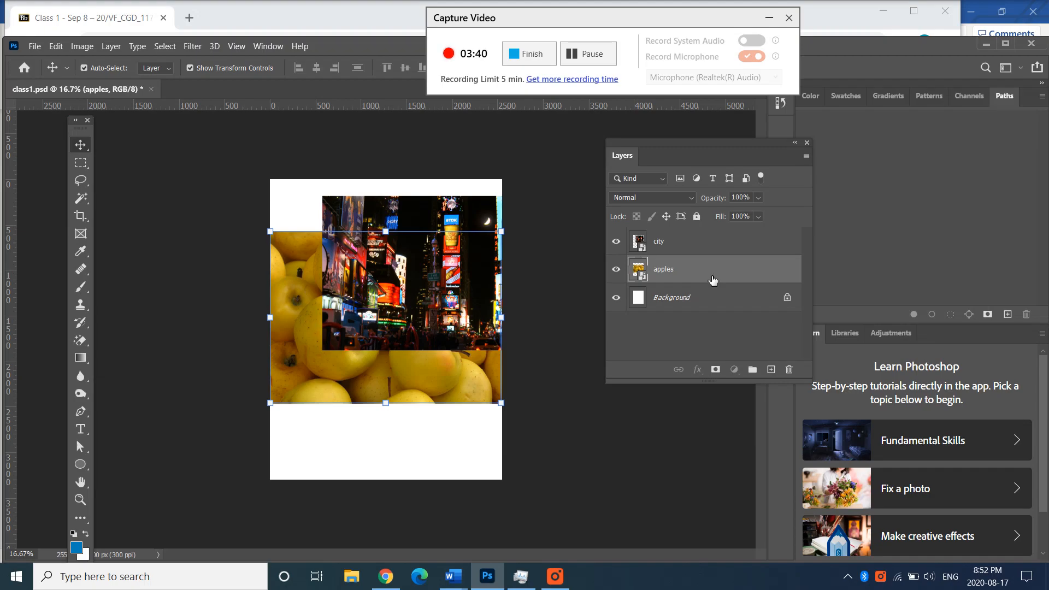
left_click_drag(713, 280, 712, 240)
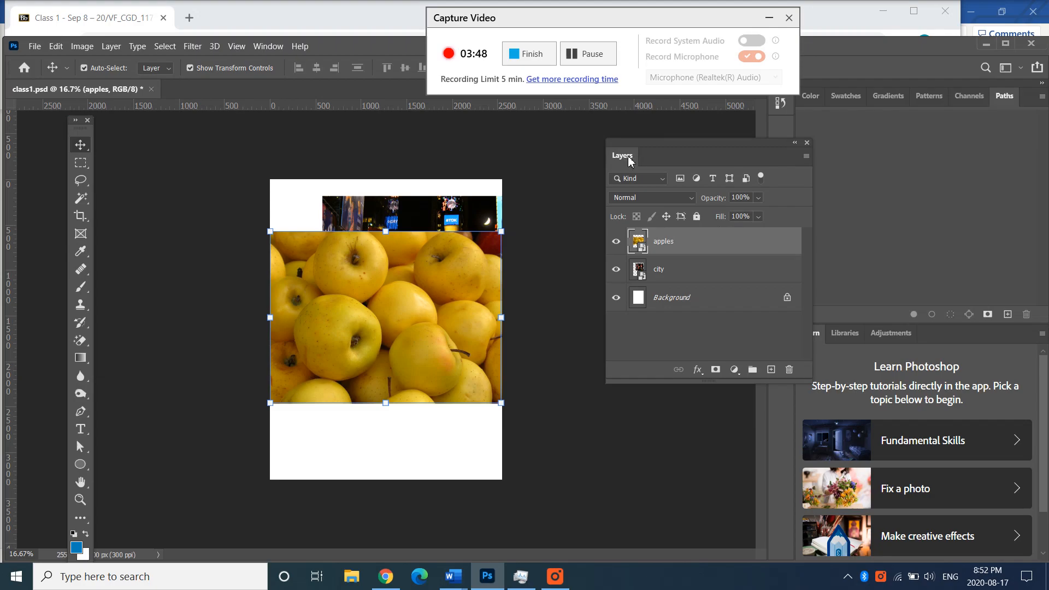
- Shift the Layers panel over the canvas, then put the apples layer back between city and Background and deselect it
left_click_drag(646, 152, 485, 151)
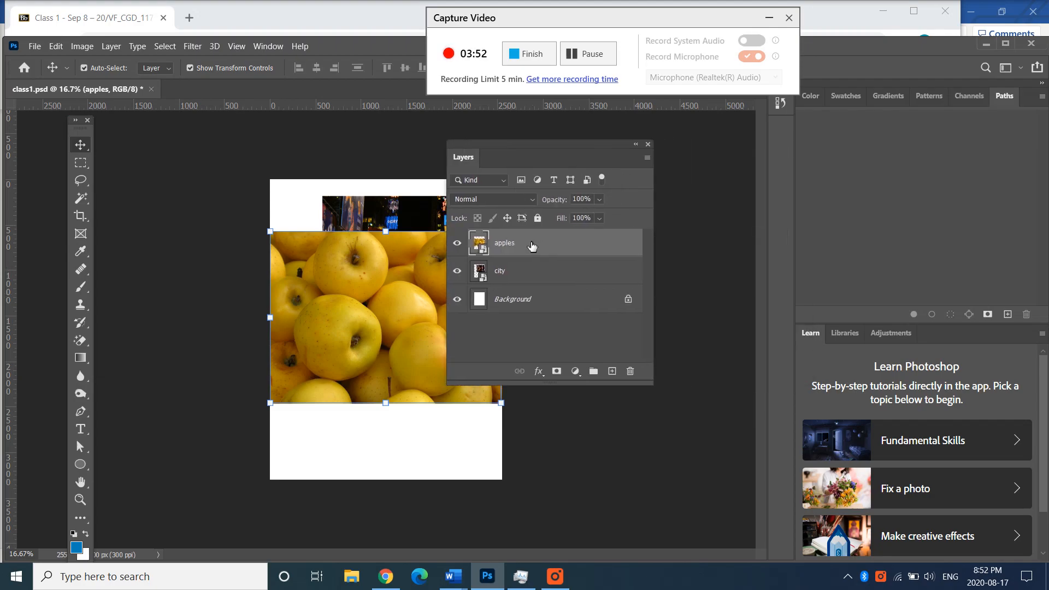
left_click_drag(532, 247, 504, 290)
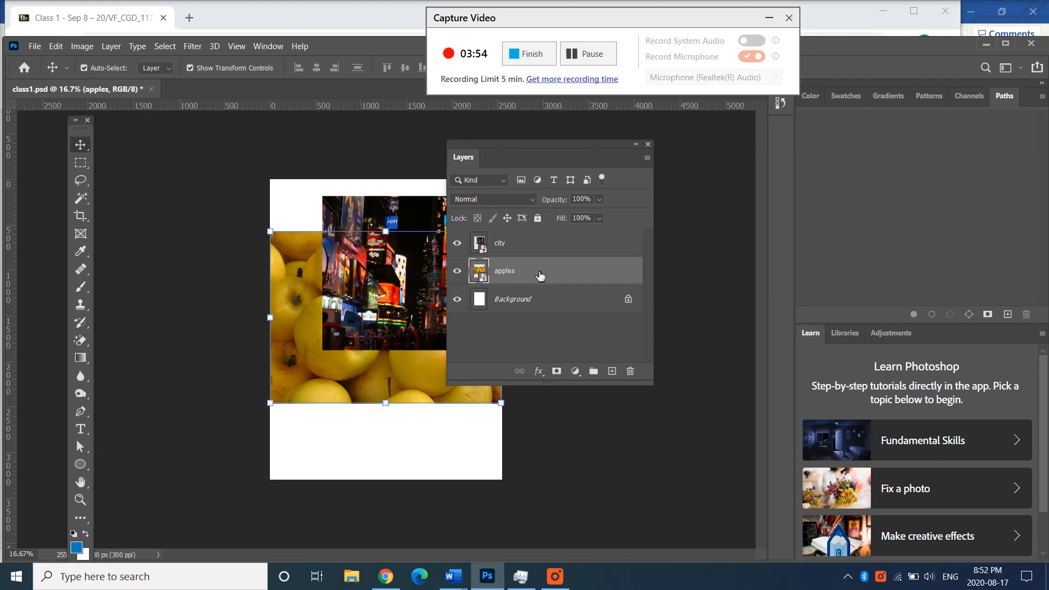
left_click(541, 329)
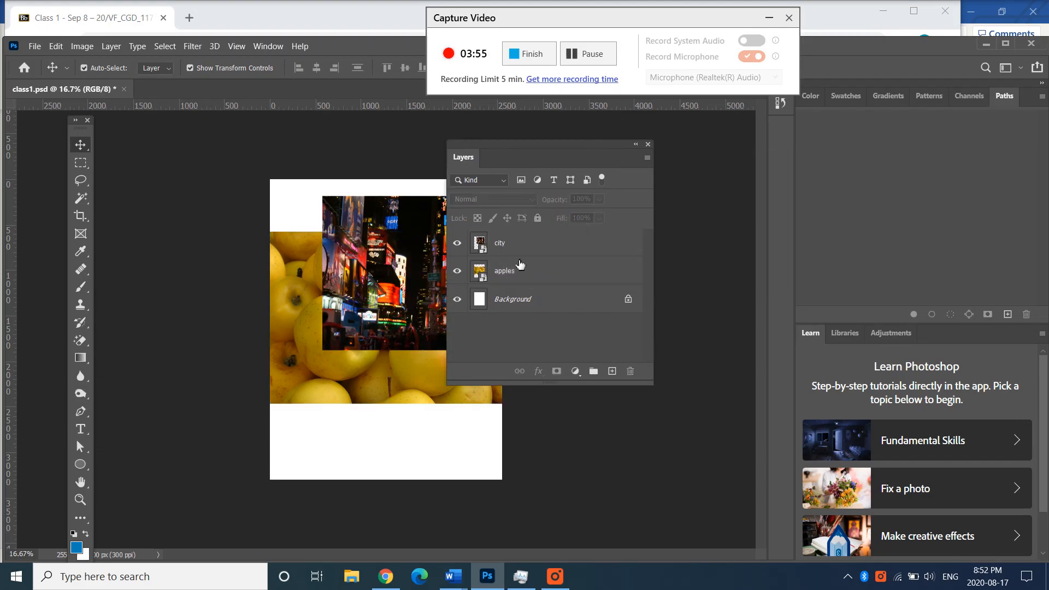
- Bring the apples layer to the top of the layer stack again
left_click(544, 276)
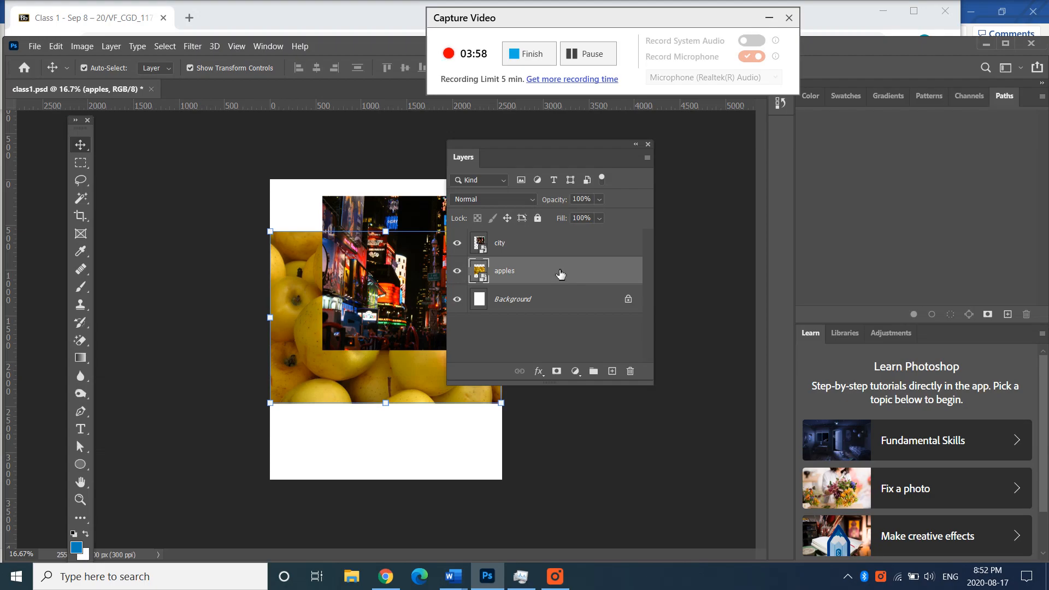
left_click_drag(560, 273, 560, 242)
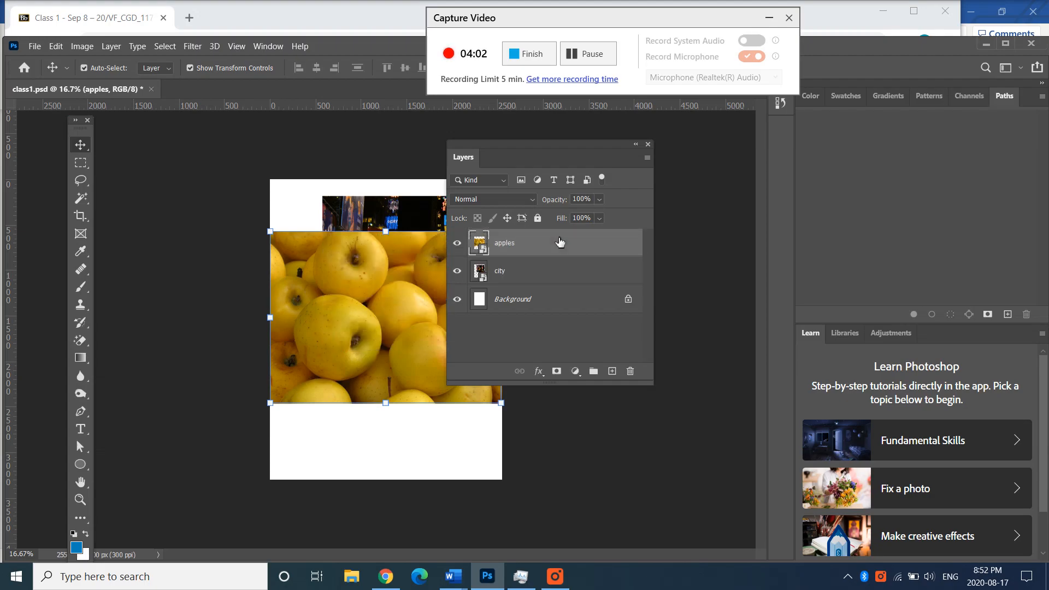
left_click(501, 279)
- Nudge the Layers panel aside, return the apples layer beneath the city layer, and clear the layer selection
left_click_drag(536, 151, 547, 149)
left_click_drag(539, 255, 539, 295)
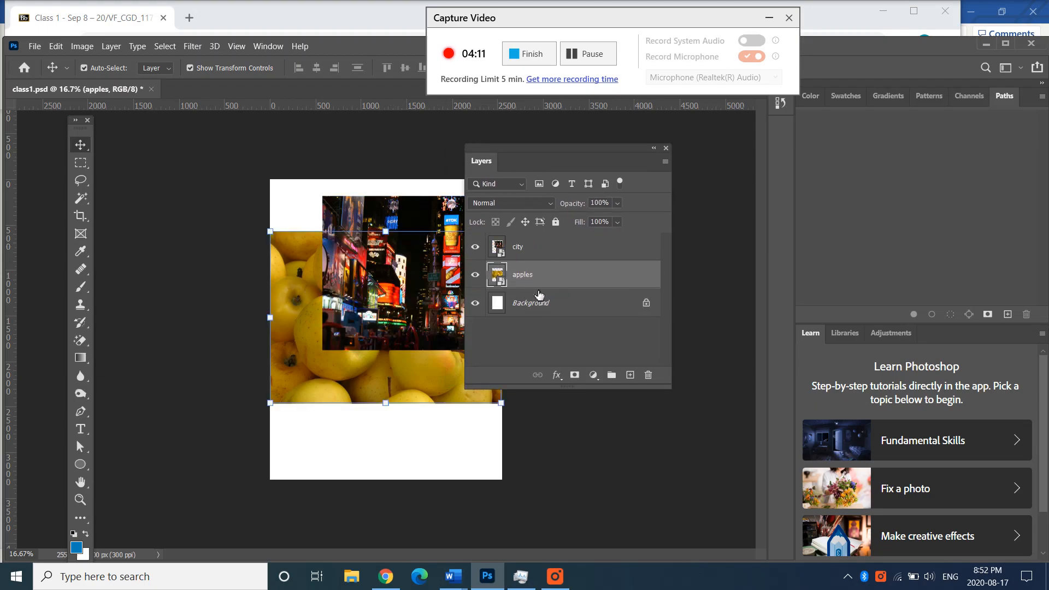
left_click(546, 346)
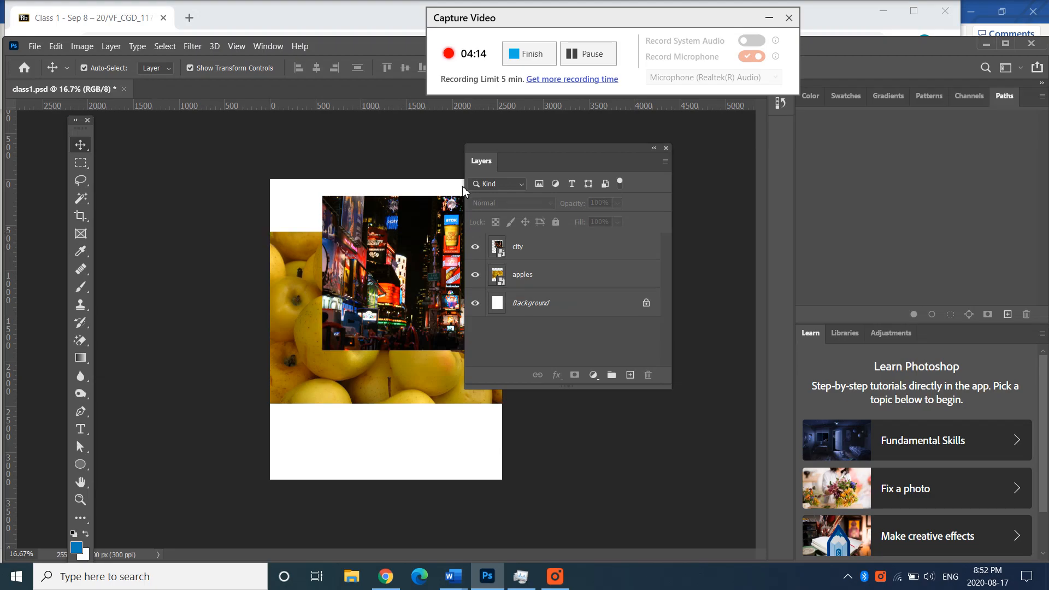
- Move the Layers panel clear of the canvas image, delete the city layer, and clear the layer selection
left_click_drag(477, 146, 537, 147)
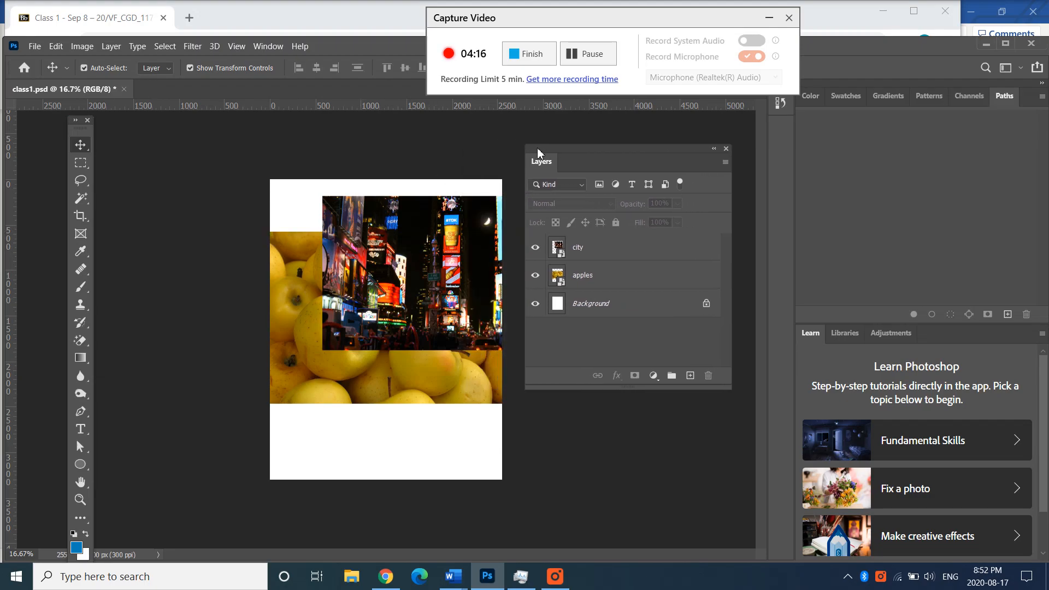
left_click(598, 258)
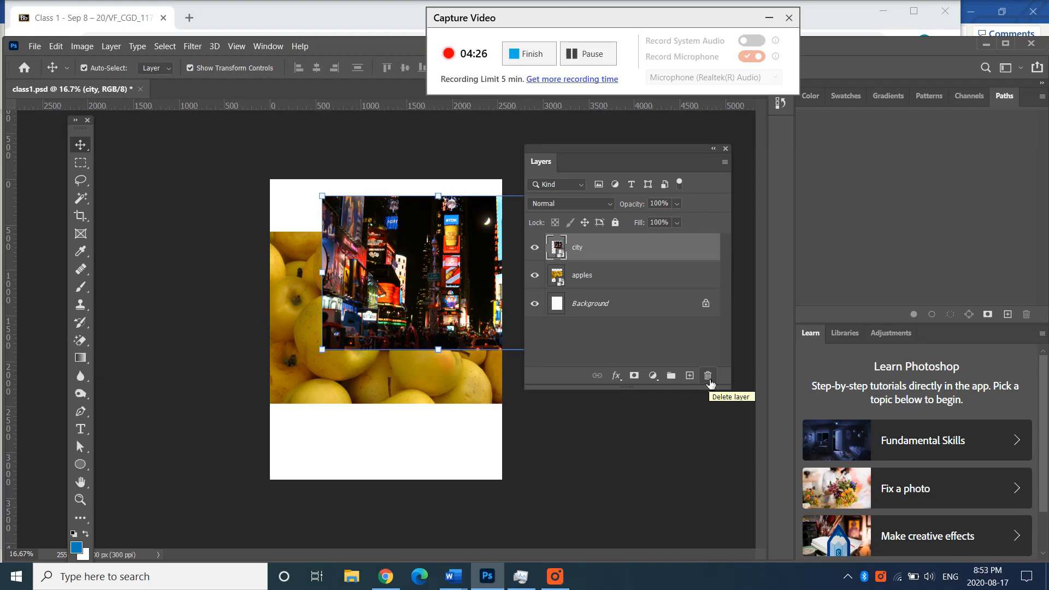
right_click(638, 249)
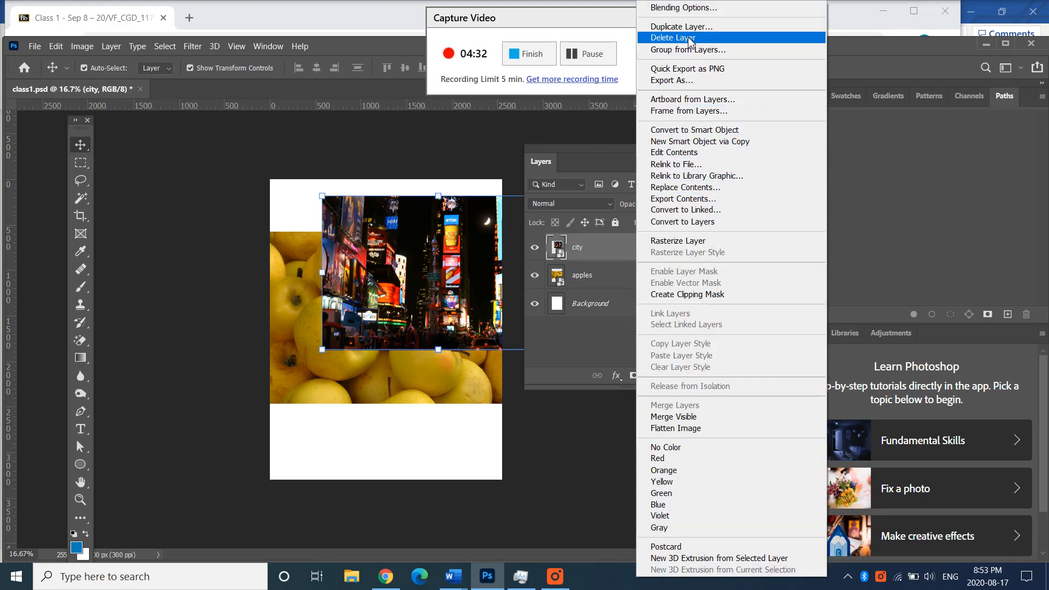
left_click(613, 244)
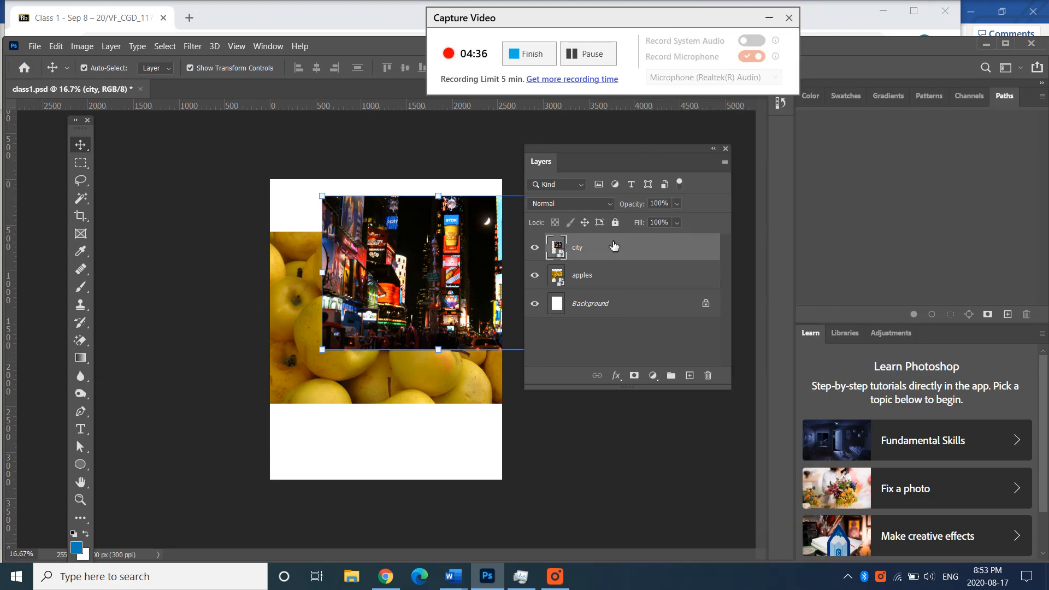
key("Delete")
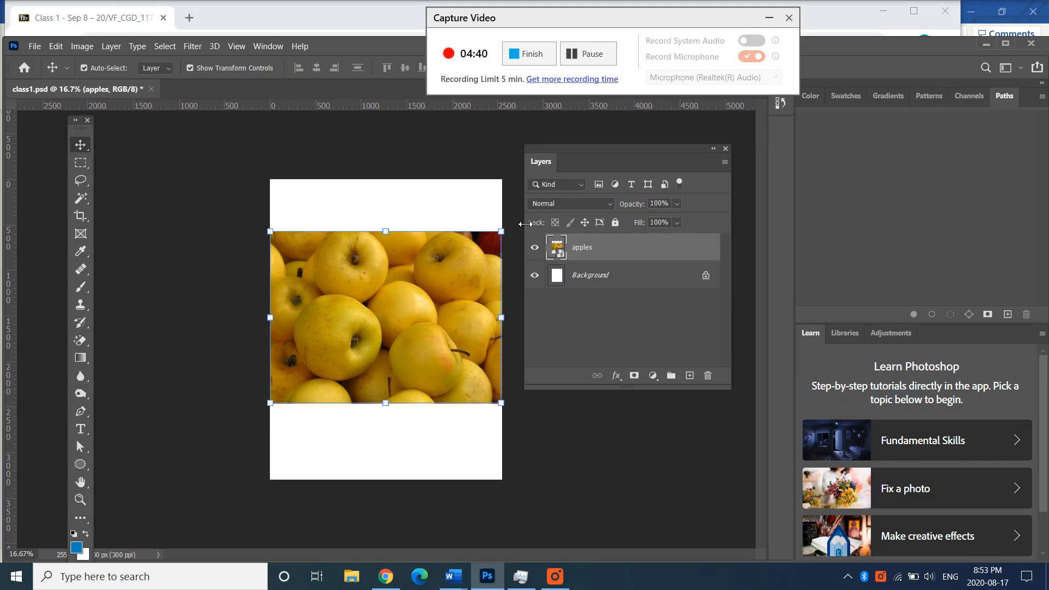
left_click(436, 157)
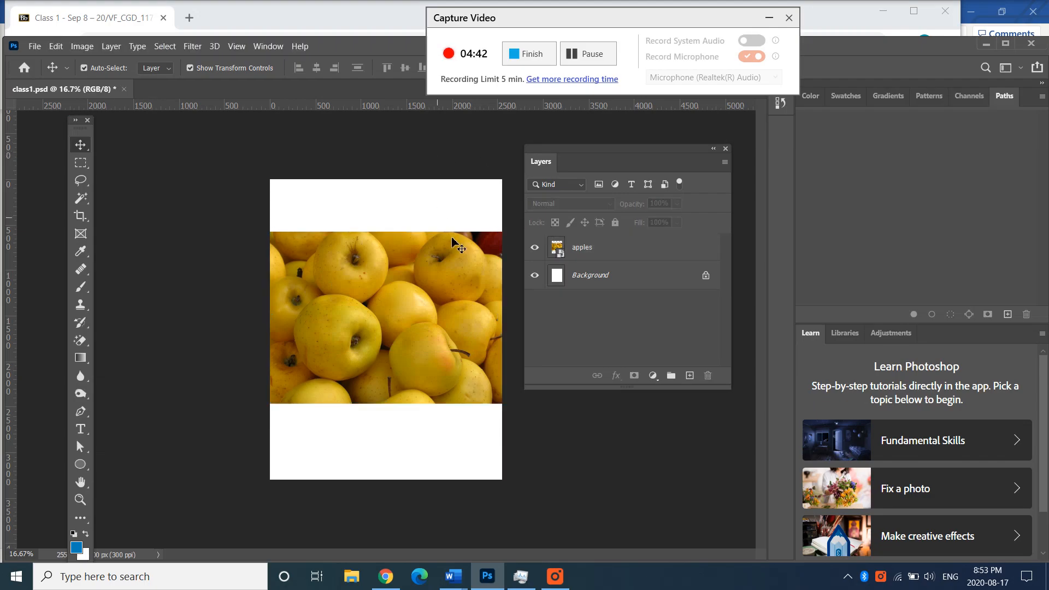